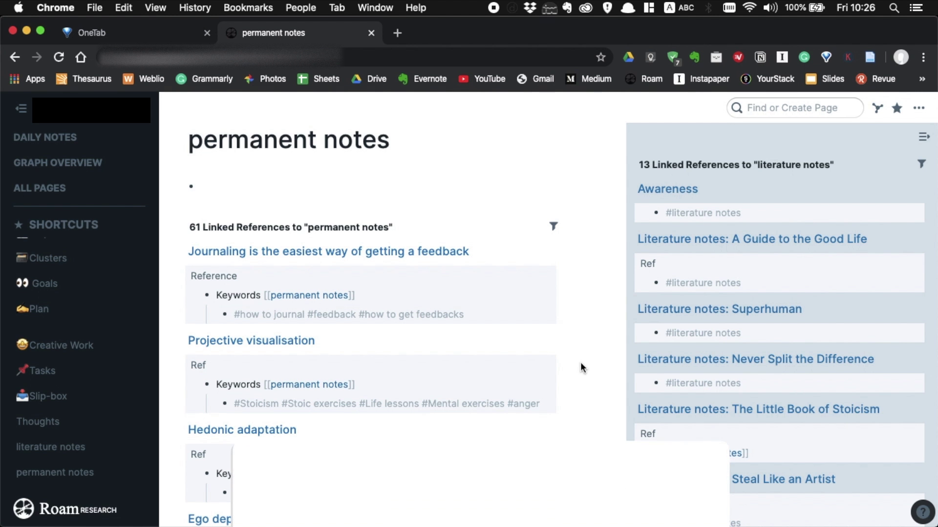
Add a 'p 14' bullet with the nested note 'Rush hour customers tend to be price blind.'
scroll(581, 367, down, 2)
scroll(581, 367, down, 6)
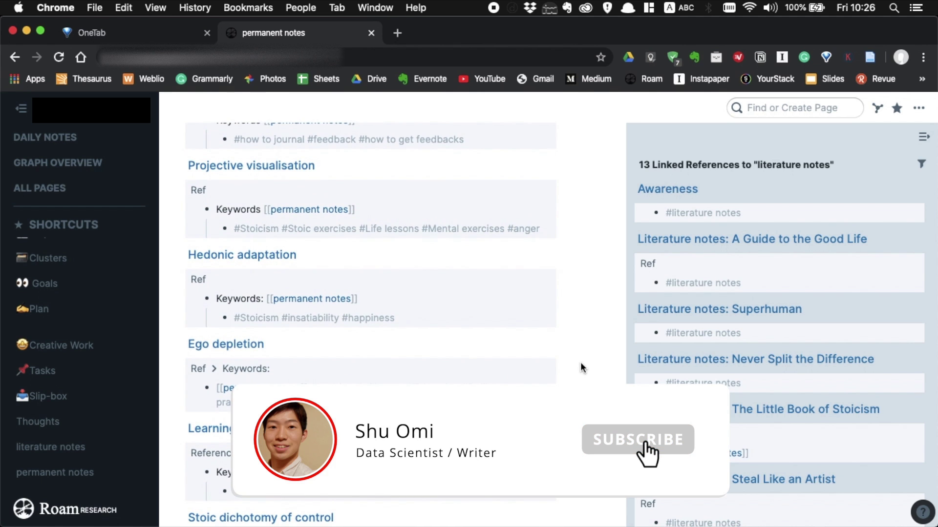
scroll(581, 368, down, 5)
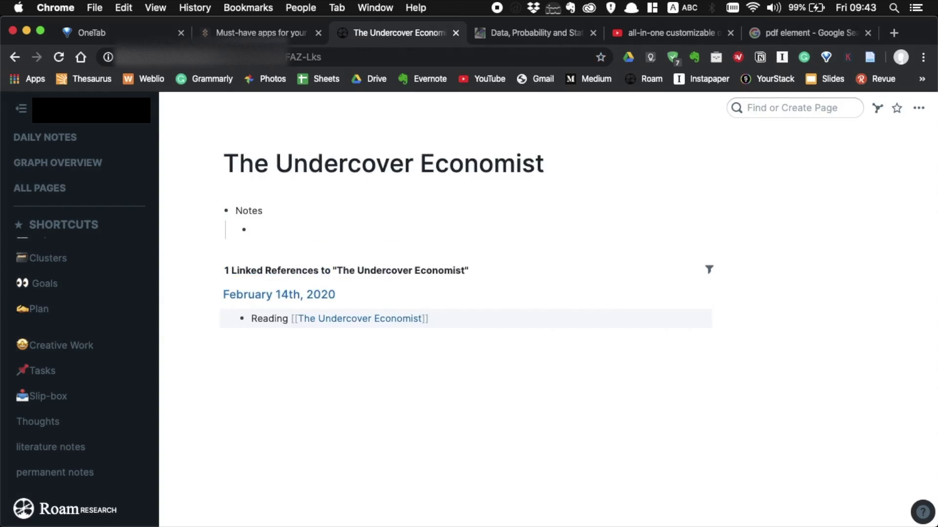
text(p 14)
key(Return)
key(Tab)
text(Rush hour customers tend to be price blind.)
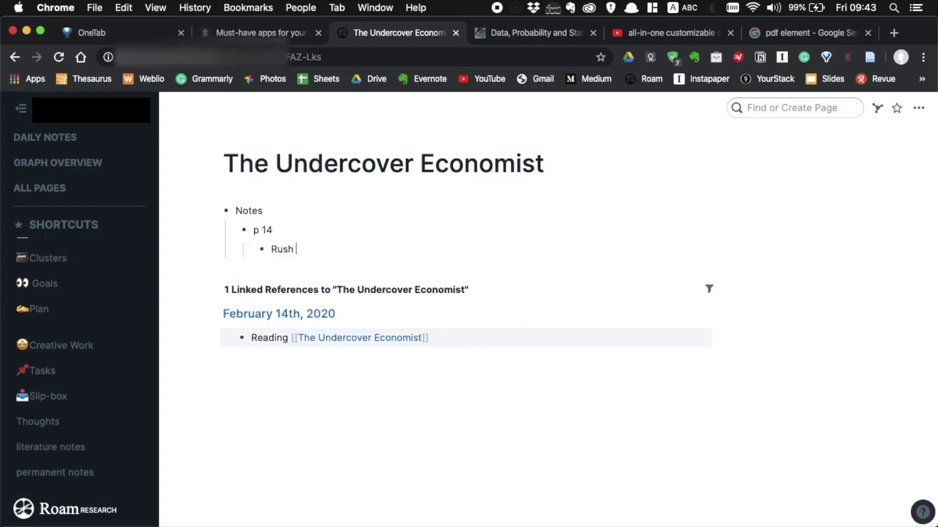
key(Return)
key(shift+Tab)
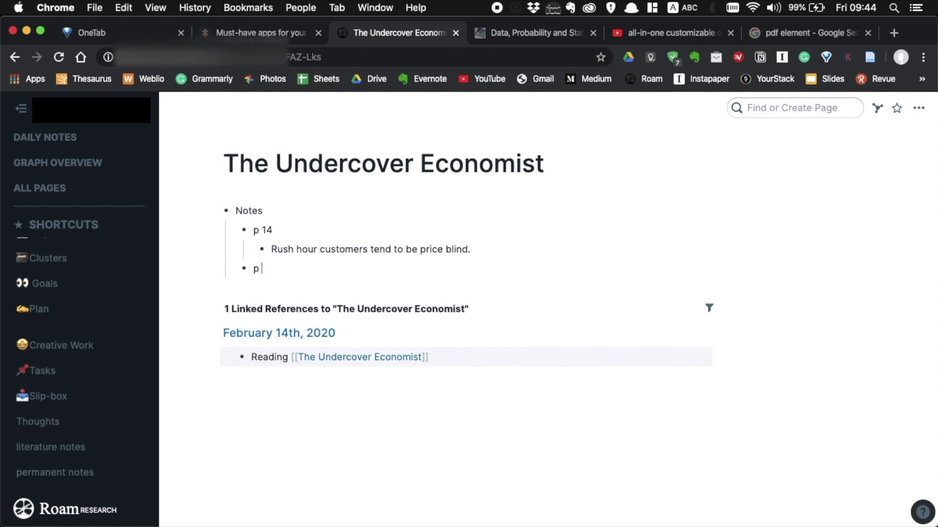
Add a 'p 19' bullet with two nested notes about London's Green Belt
text(p 19)
key(Return)
key(Tab)
text(he talks about the original Green Belt around London)
key(Return)
text(London is expensive partly because of the Green Belt)
key(Return)
key(shift+Tab)
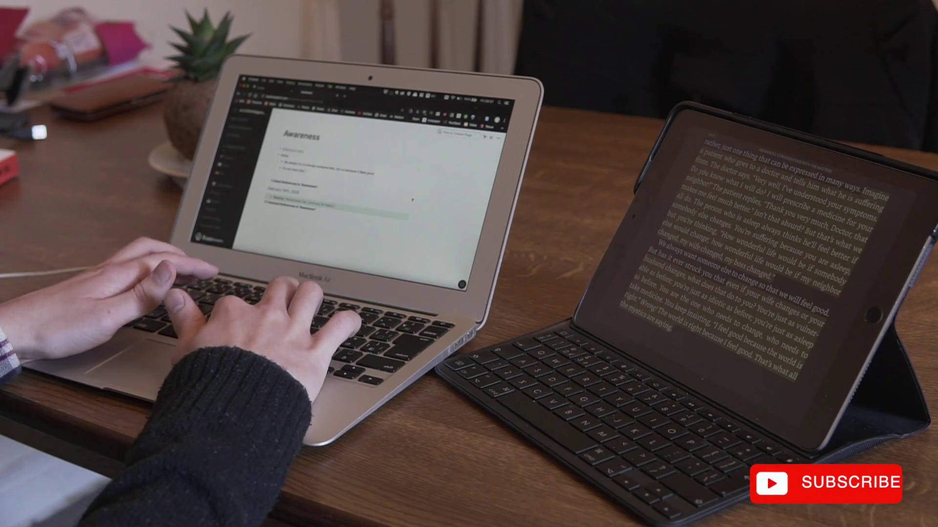
Export The Great Mental Models notebook highlights with a citation style and email them to Evernote
text(to change.)
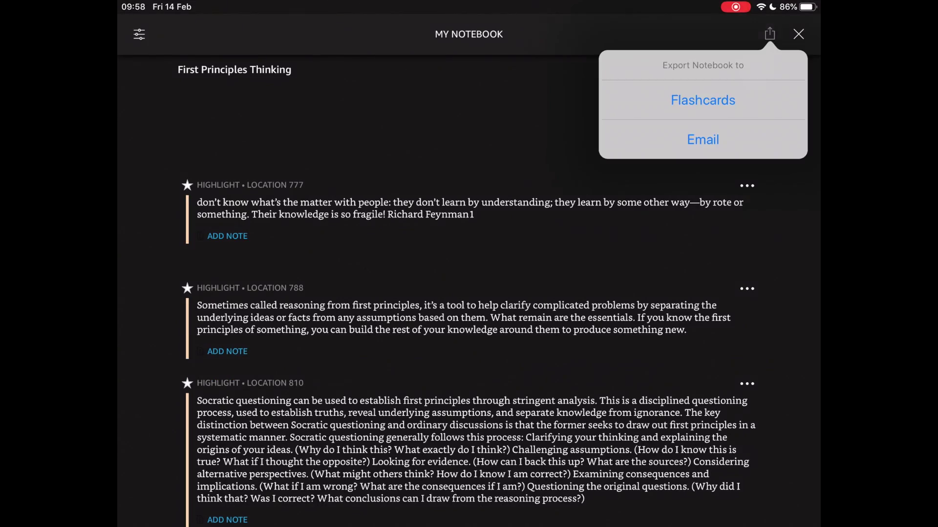
click(702, 140)
click(622, 160)
text(ever)
click(293, 190)
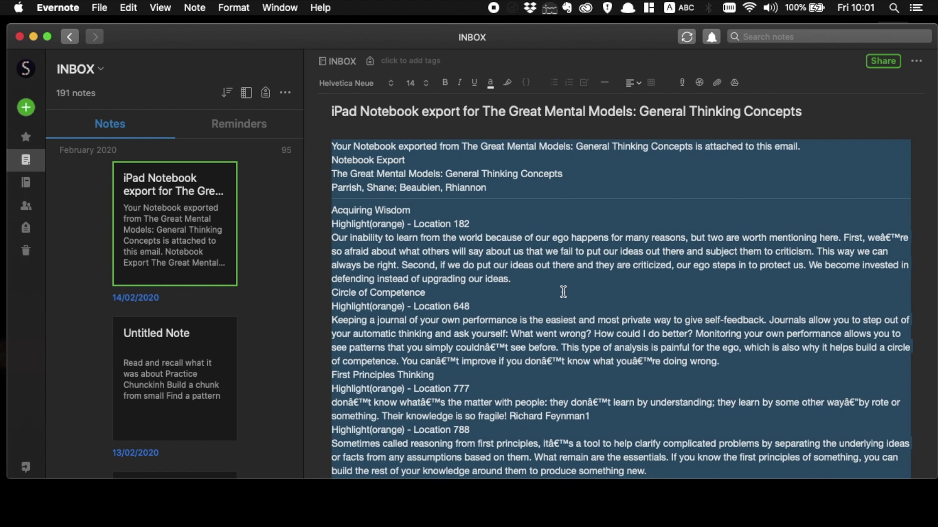
Paste the highlights under a 'Highlights' bullet and add 'Link: [[Literature notes: The Great Mental Models]]'
text(H)
text(ighlights)
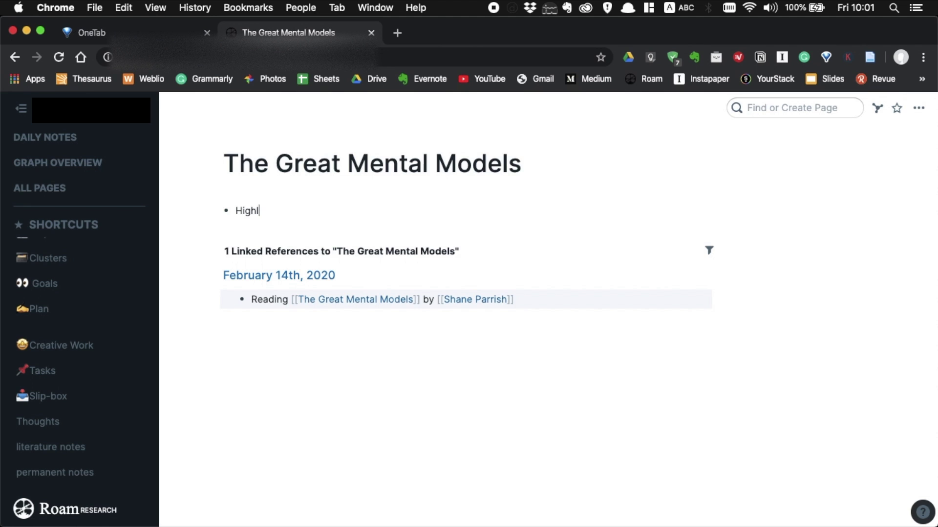
key(Return)
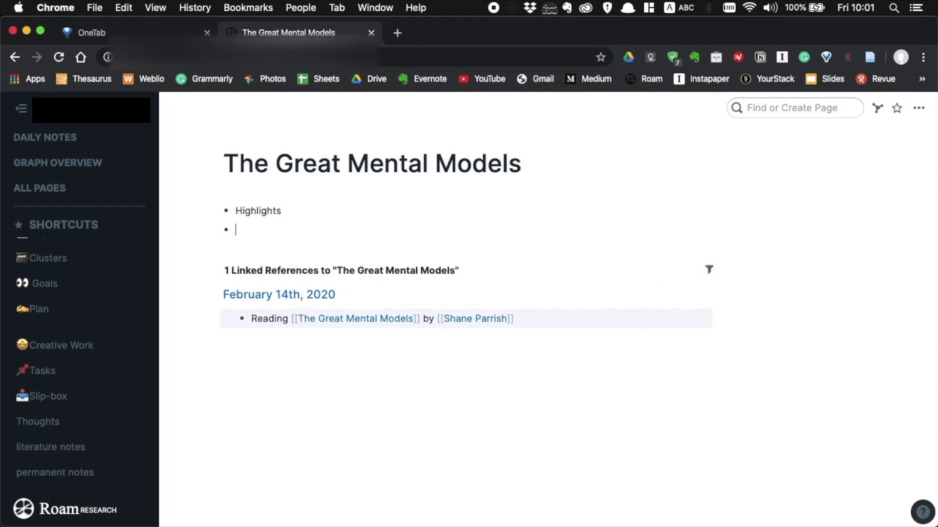
key(super+v)
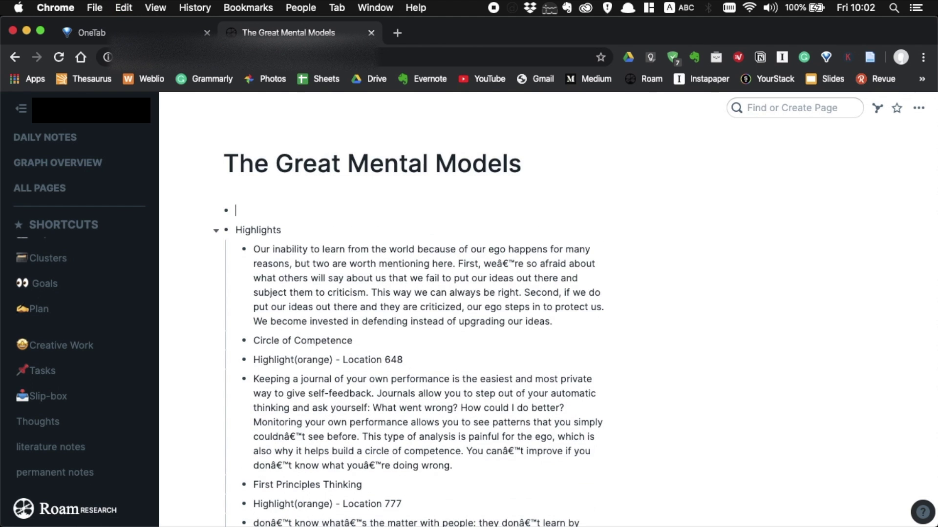
text(Link: [[Literature notes: The Great Mental Models]])
key(Escape)
In the sidebar literature notes, add 'Our ego prevents us from learning more' with its highlight referenced beneath
shift+click(362, 211)
text(Notes)
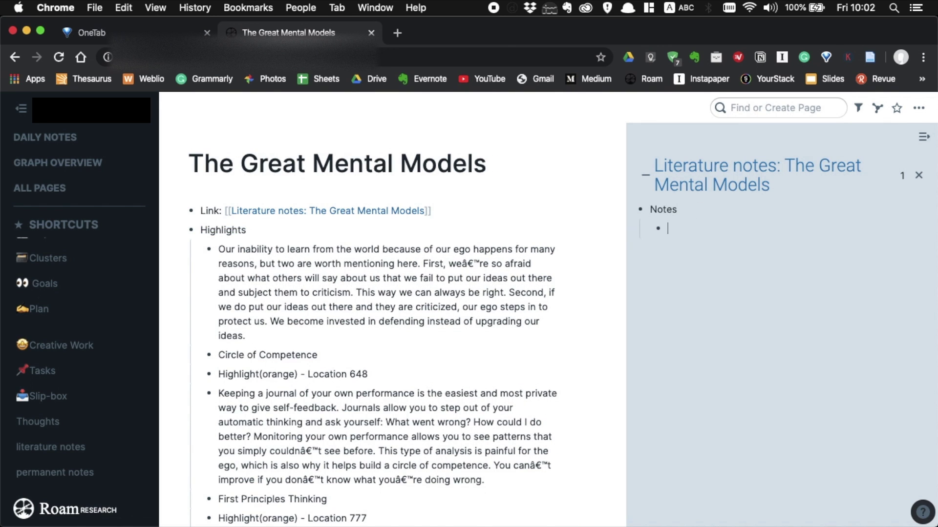
scroll(587, 303, down, 3)
text(Our ego prevents us from learning )
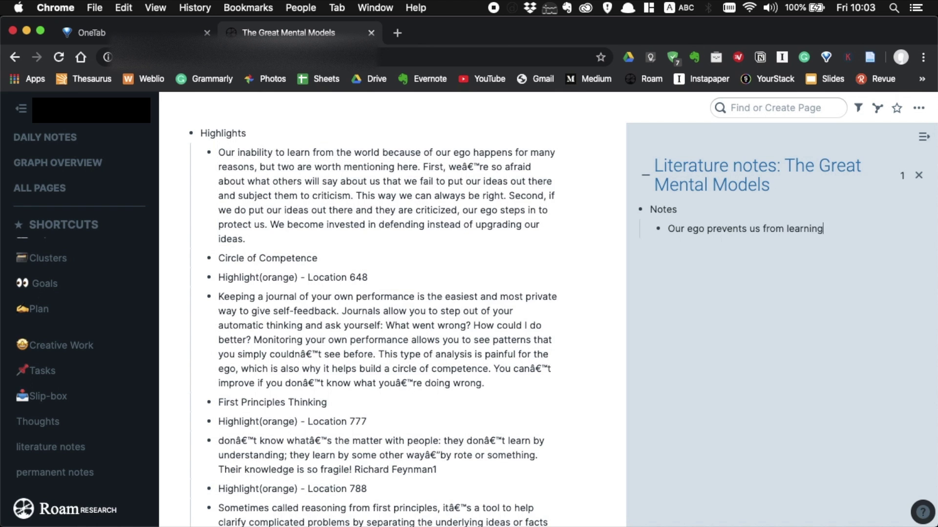
text(more)
key(Return)
key(Tab)
mouse_move(211, 153)
mouse_down()
mouse_move(251, 153)
mouse_move(676, 248)
mouse_up()
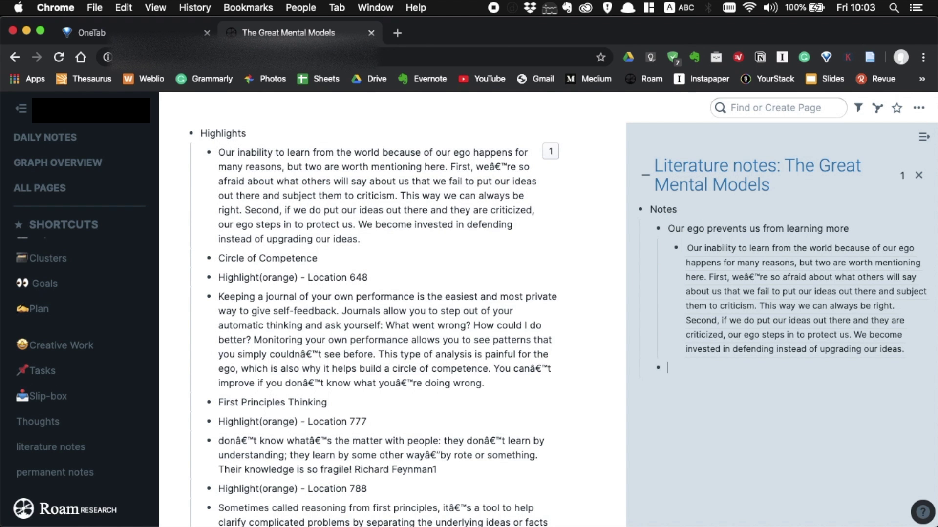
Add the note 'Journaling is the easiest way of getting a feedback' with a nested Source and pasted highlight
scroll(585, 350, down, 5)
text(Journal)
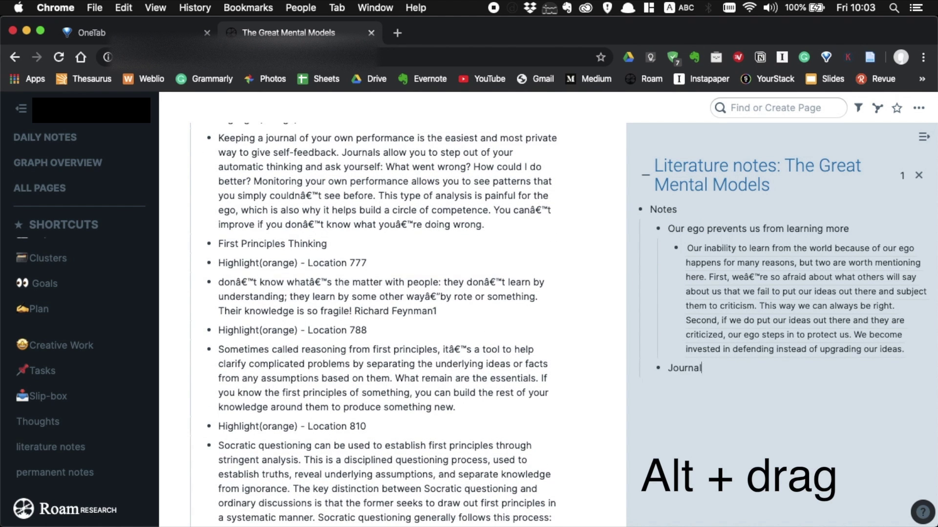
text(ing is the easiest way of getting a feedback)
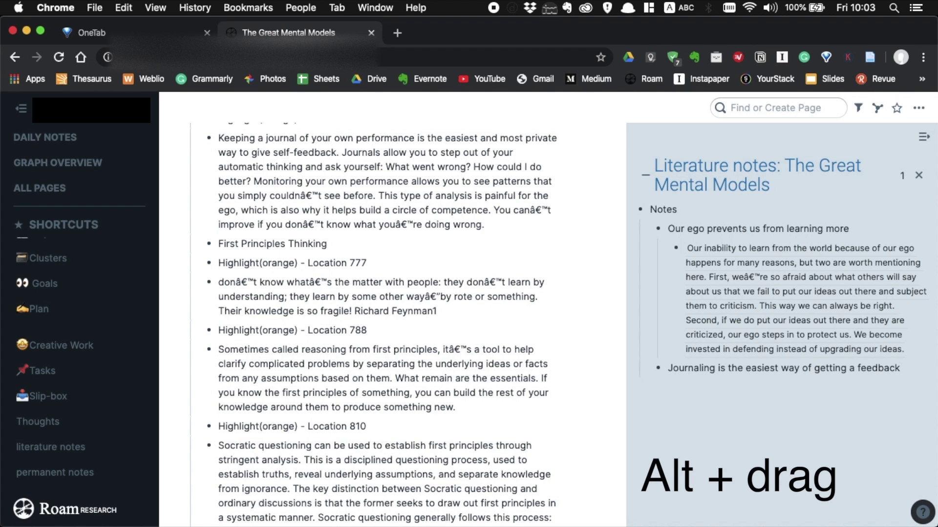
key(Return)
key(Tab)
text(Source)
key(Return)
key(Tab)
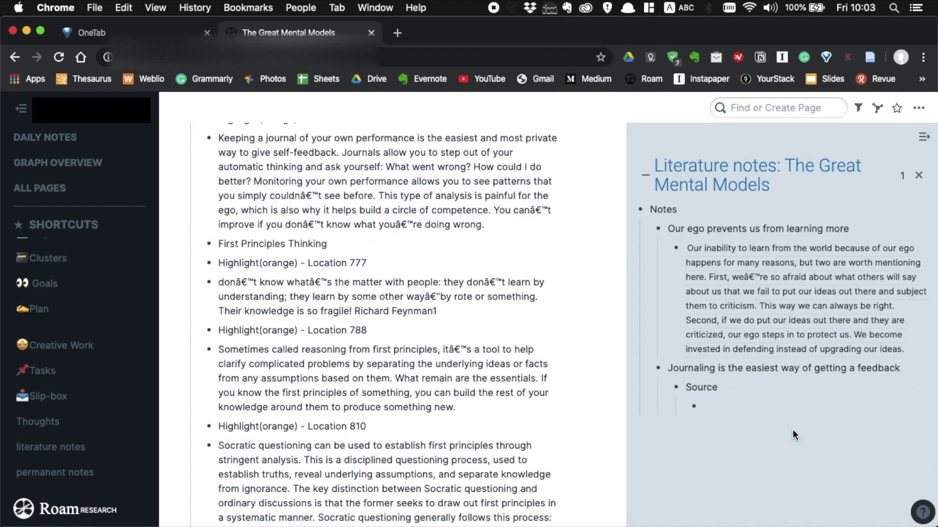
key(super+v)
key(Return)
key(shift+Tab)
key(shift+Tab)
scroll(553, 403, down, 3)
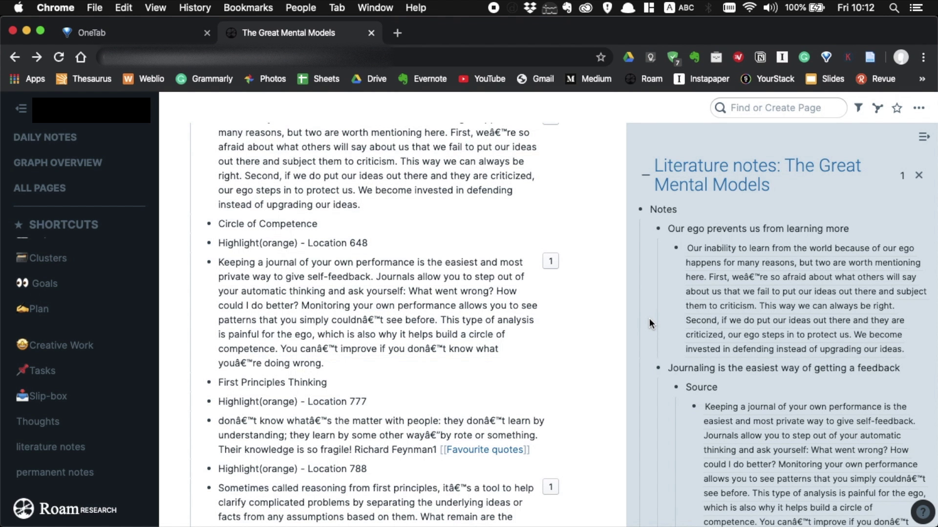
scroll(649, 318, down, 2)
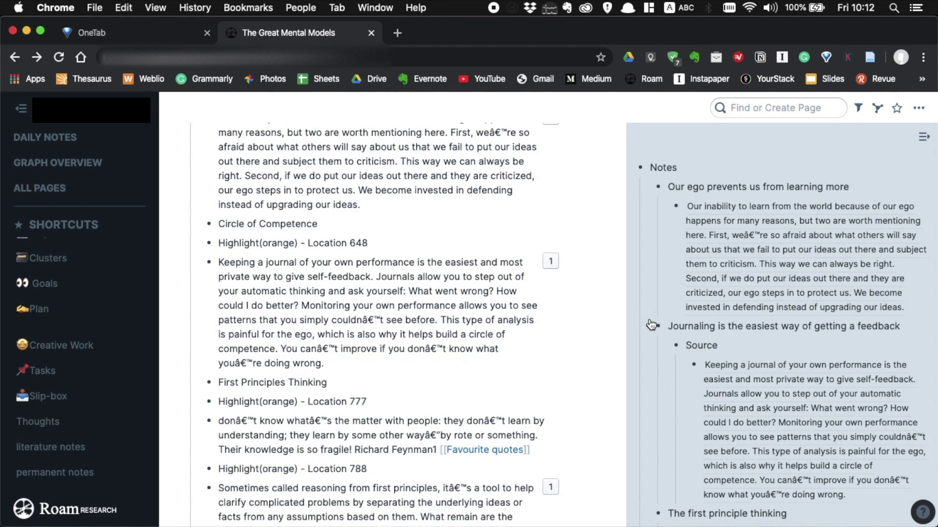
scroll(651, 325, down, 2)
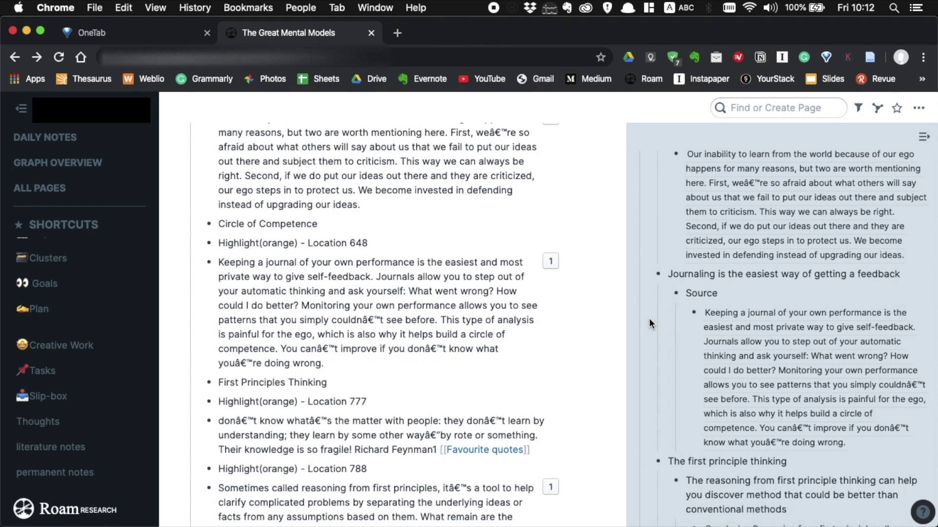
scroll(649, 319, down, 2)
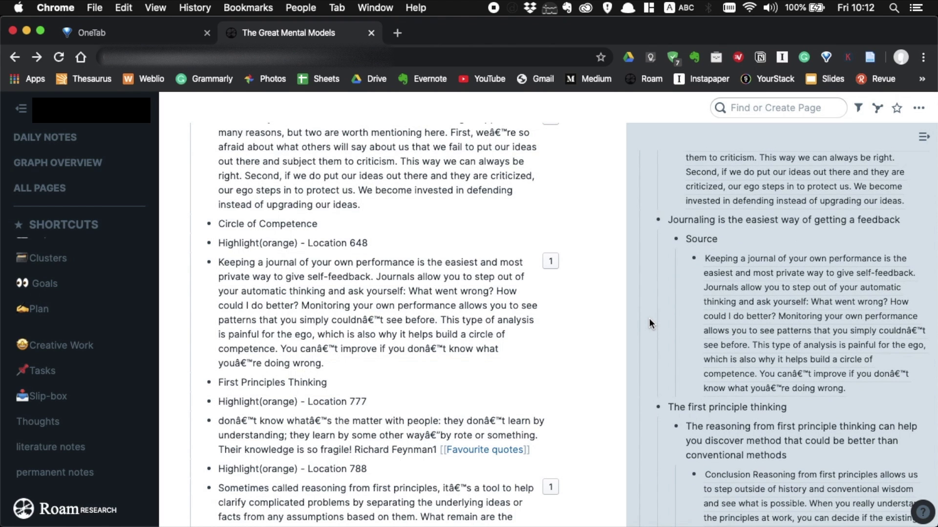
scroll(649, 318, down, 1)
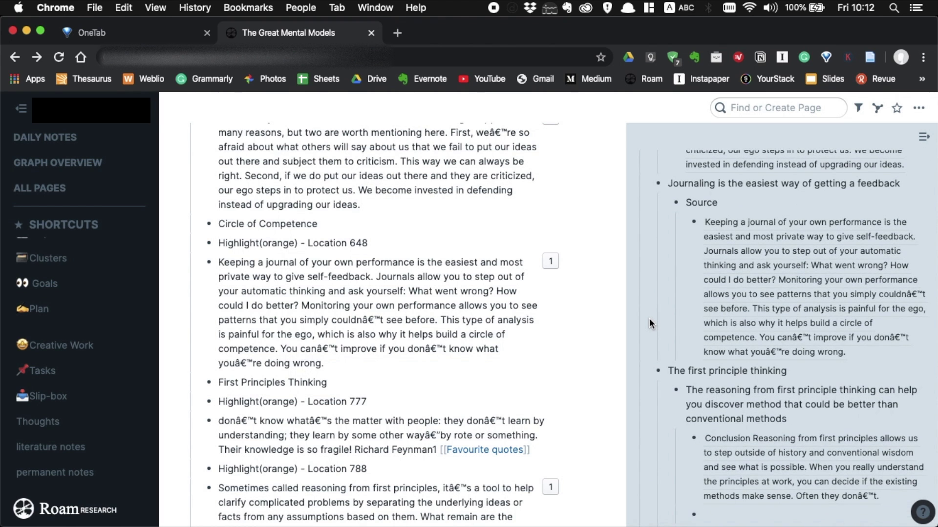
scroll(649, 318, down, 2)
scroll(649, 318, down, 2)
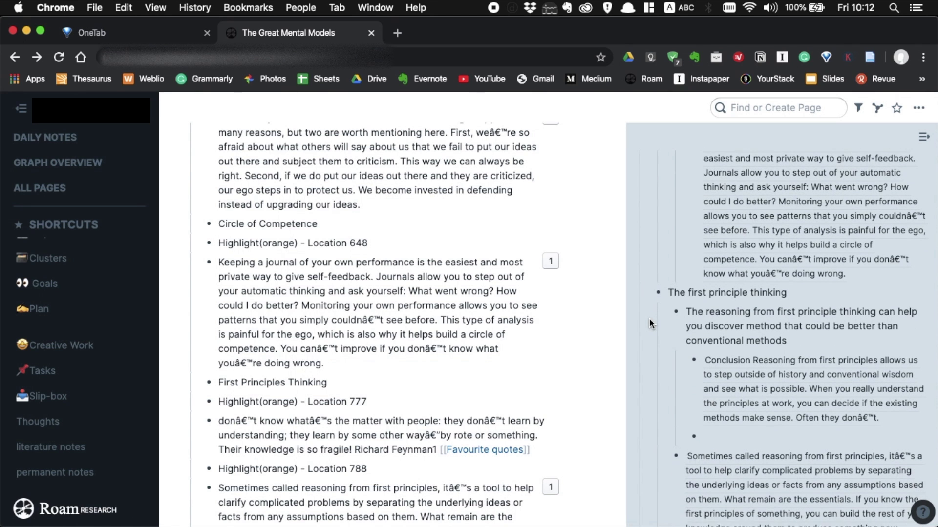
scroll(649, 318, down, 2)
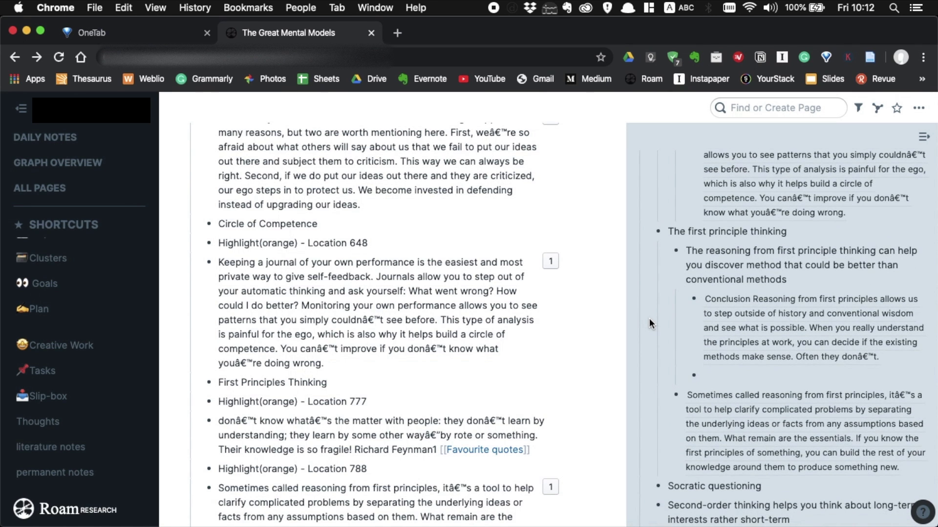
scroll(649, 318, down, 2)
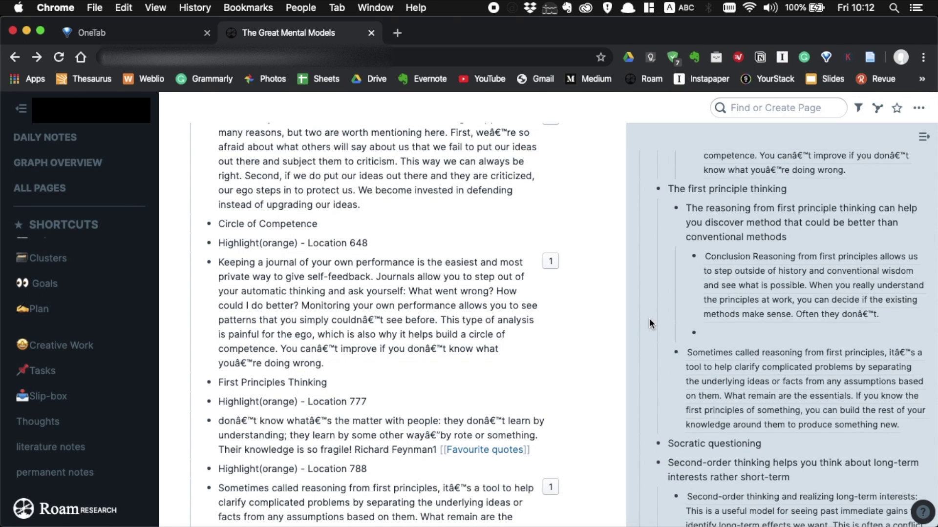
scroll(649, 318, down, 2)
scroll(649, 318, down, 1)
scroll(649, 318, down, 2)
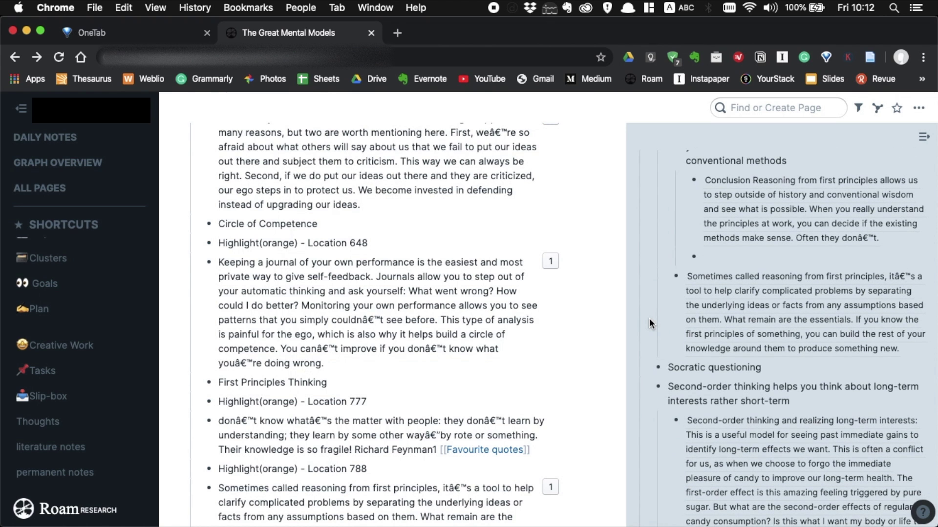
scroll(649, 319, down, 1)
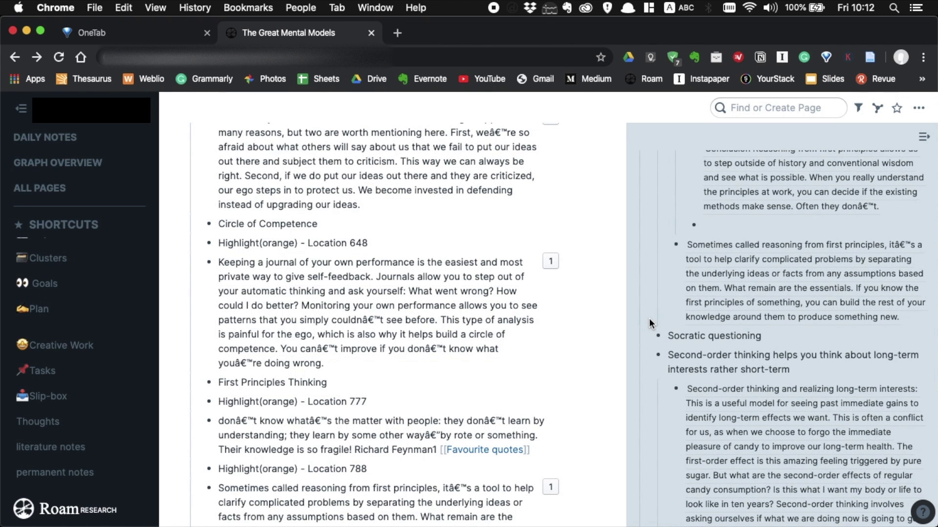
scroll(650, 320, down, 1)
scroll(650, 320, down, 1)
scroll(650, 318, down, 1)
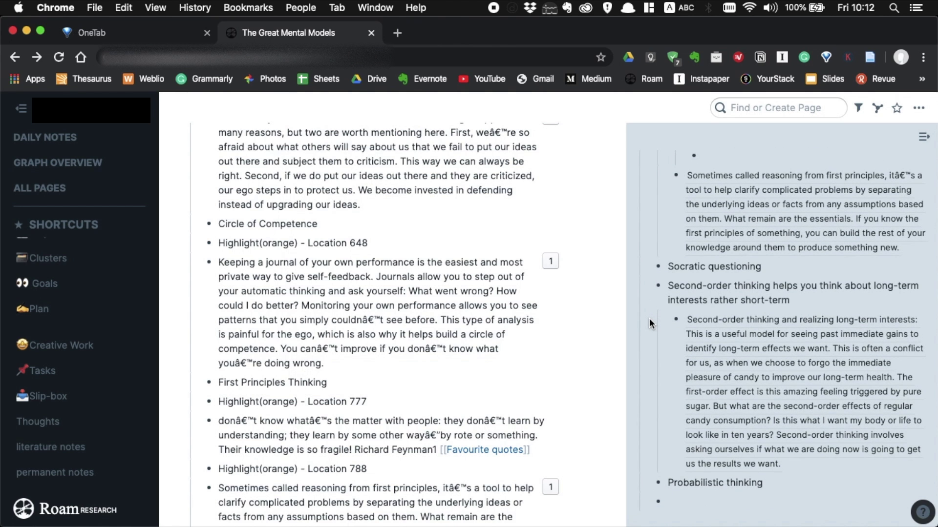
scroll(649, 318, up, 15)
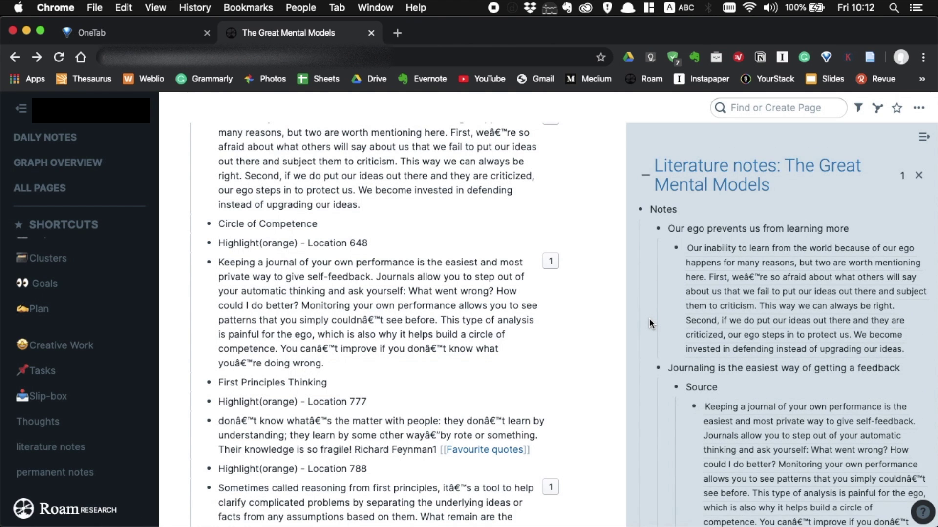
scroll(649, 318, down, 4)
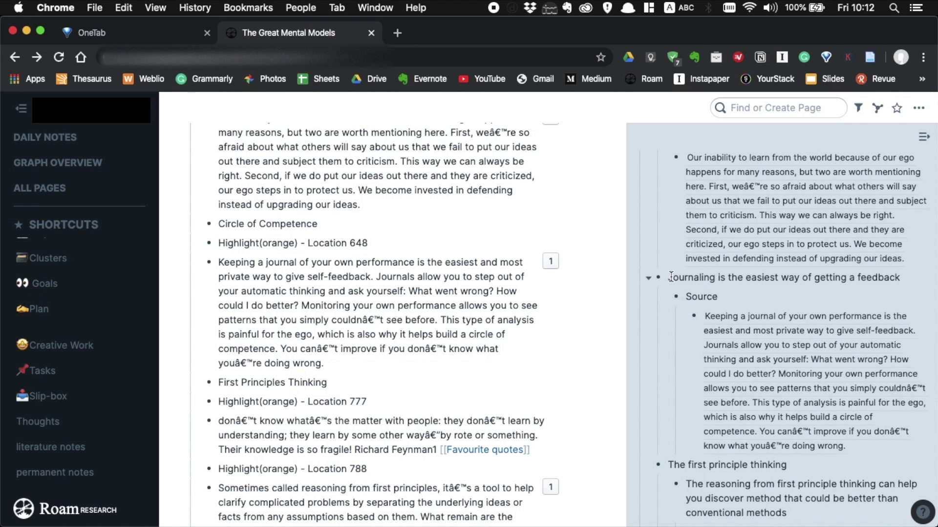
Make the journaling note a [[page link]], open that page, and start it with a Reference bullet
drag(669, 279, 900, 278)
text([[)
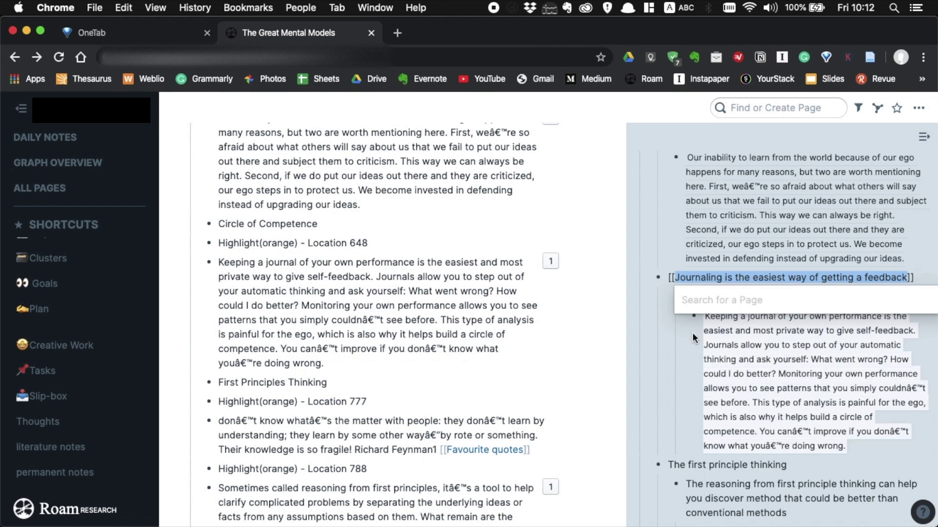
key(ctrl+o)
text(Reference)
key(Return)
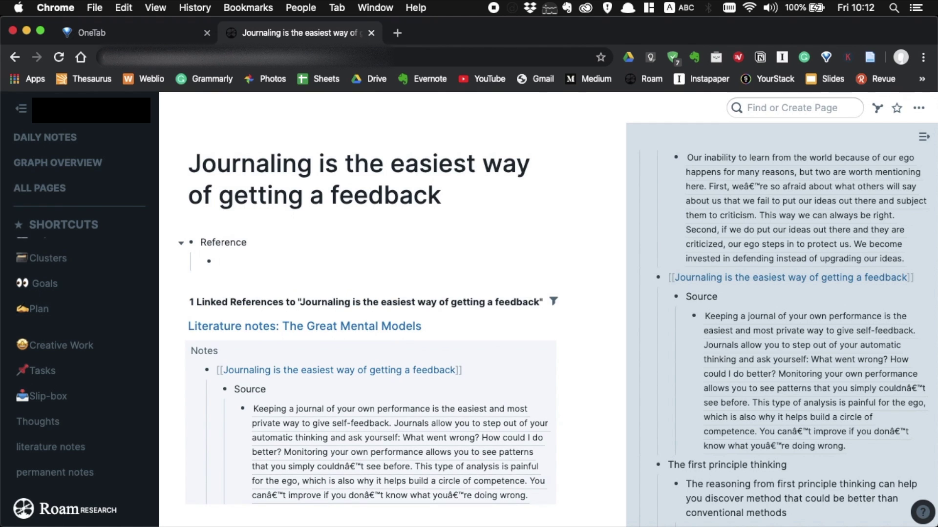
Add Source:, Keywords and Relevant notes bullets under Reference
text(Source:)
key(Return)
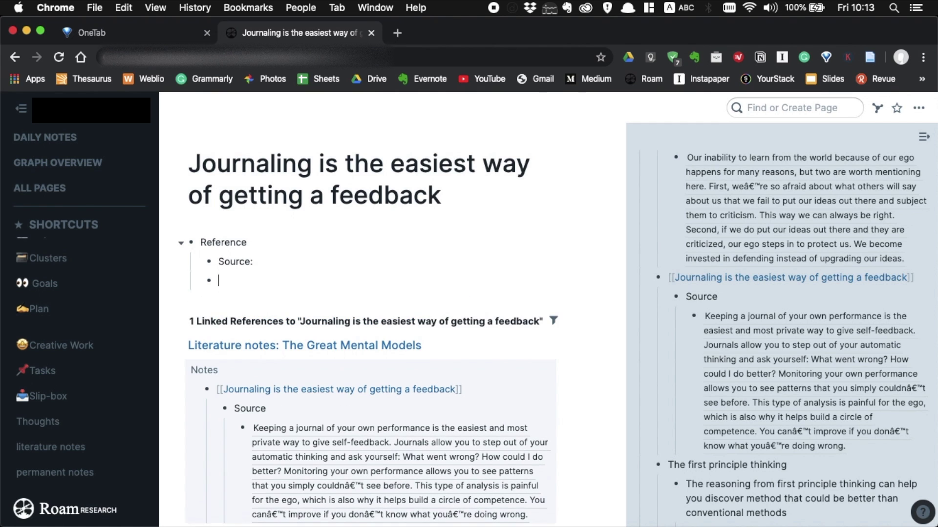
text(Keywords)
key(Return)
text(Relevant notes)
Fill the Source line with links to the author's page and The Great Mental Models
click(263, 281)
text([[Shane)
key(Return)
text([[the gre)
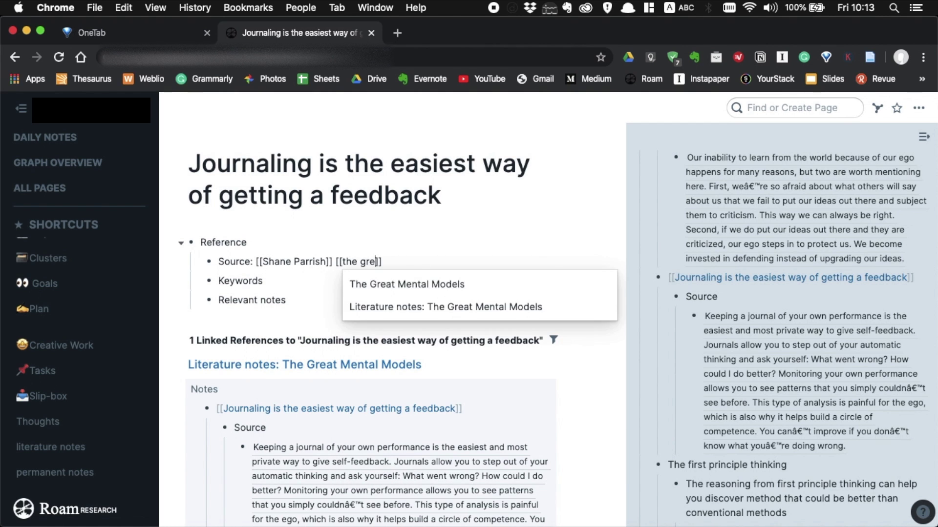
key(Return)
click(263, 281)
key(Return)
key(Tab)
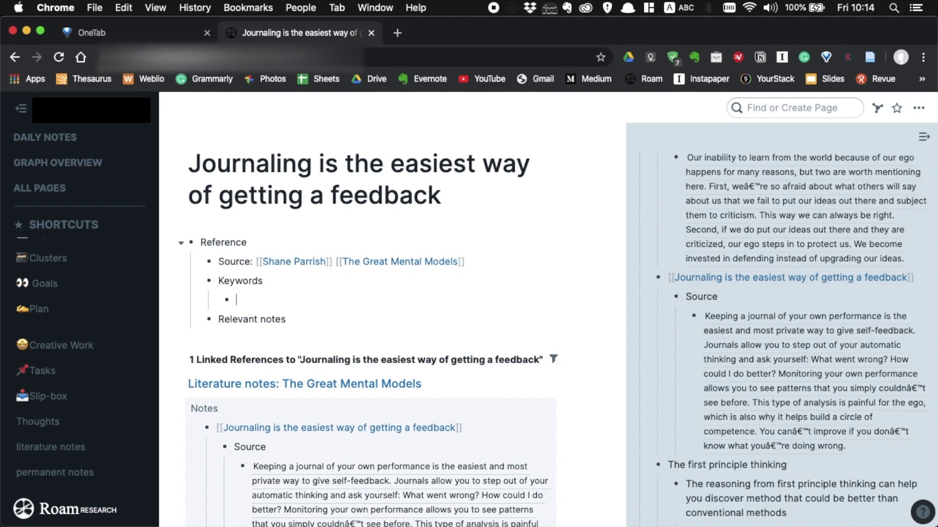
Tag the keywords #[[how to journal]], #feedback and #[[how to get feedbacks]], then start a Relevant notes bullet
text(#productivi)
key(BackSpace)
key(BackSpace)
key(BackSpace)
key(BackSpace)
key(BackSpace)
key(BackSpace)
key(BackSpace)
key(BackSpace)
key(BackSpace)
key(BackSpace)
text([[how to journal]] )
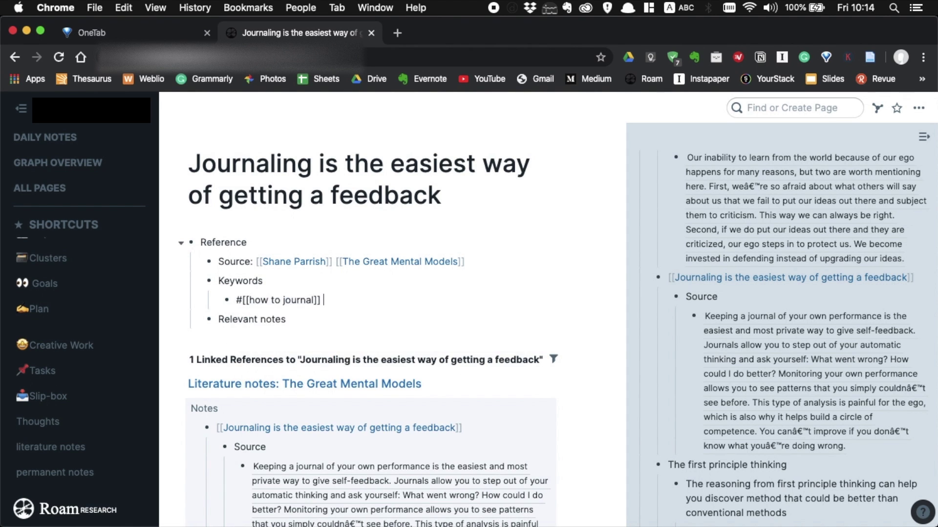
text(#feedback #[[how to get feedbacks)
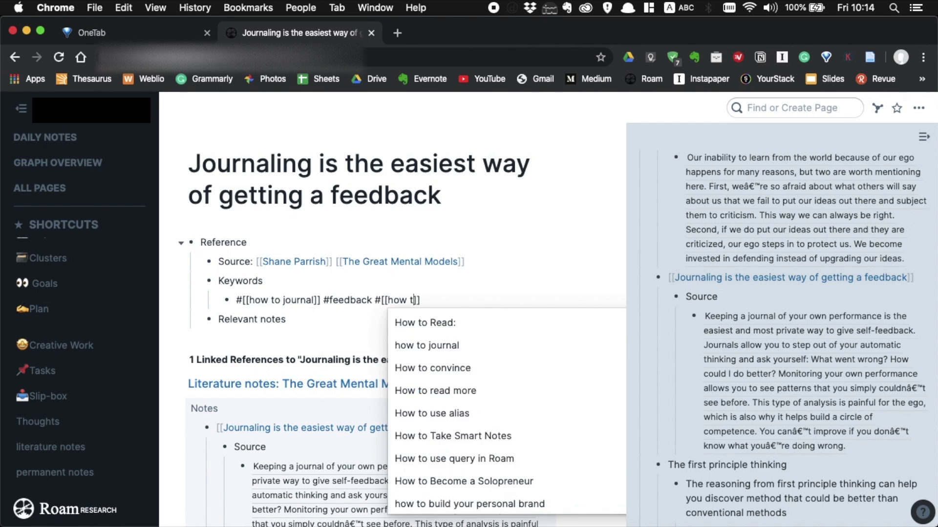
key(Escape)
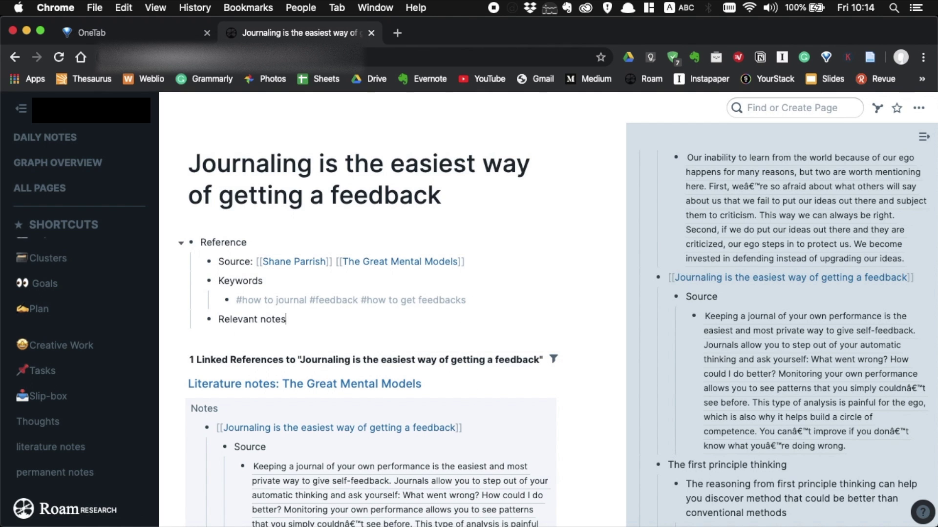
click(229, 338)
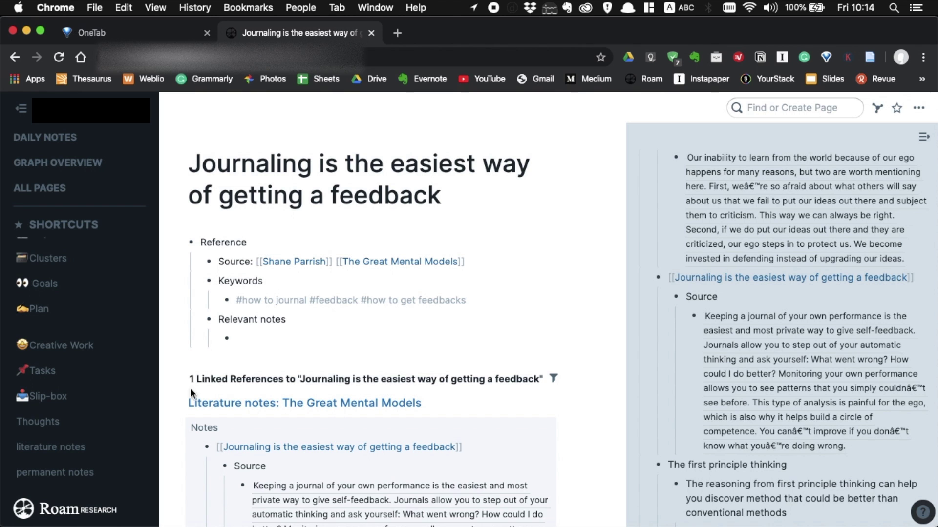
Open permanent notes in the sidebar and filter its linked references to those tagged writing
shift+click(73, 473)
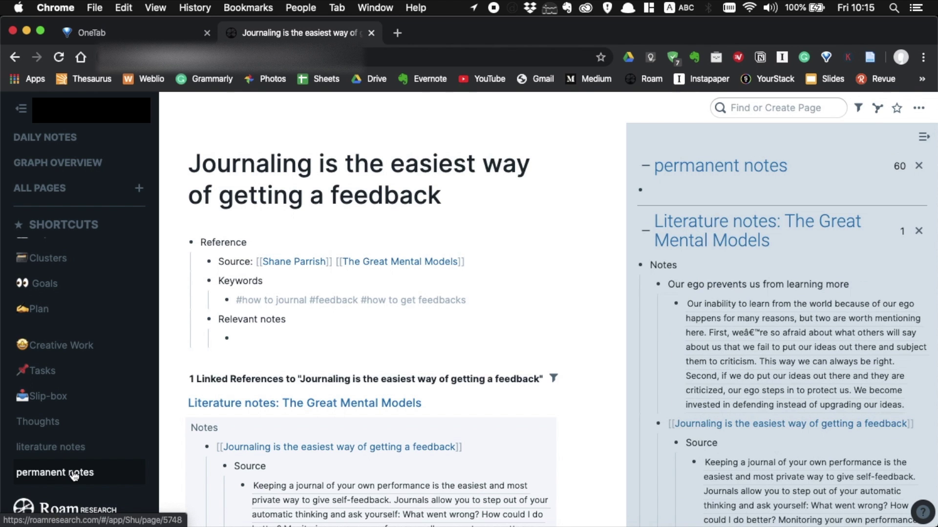
click(901, 168)
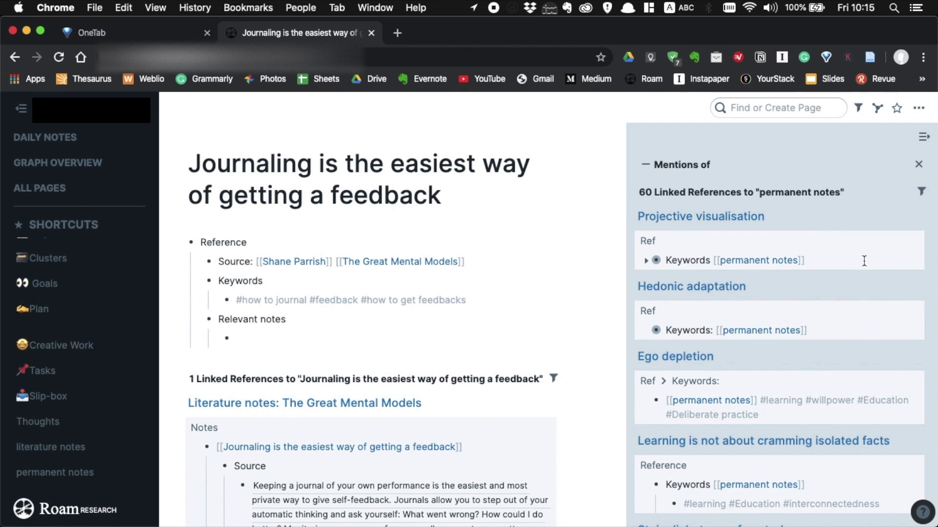
click(921, 191)
click(761, 263)
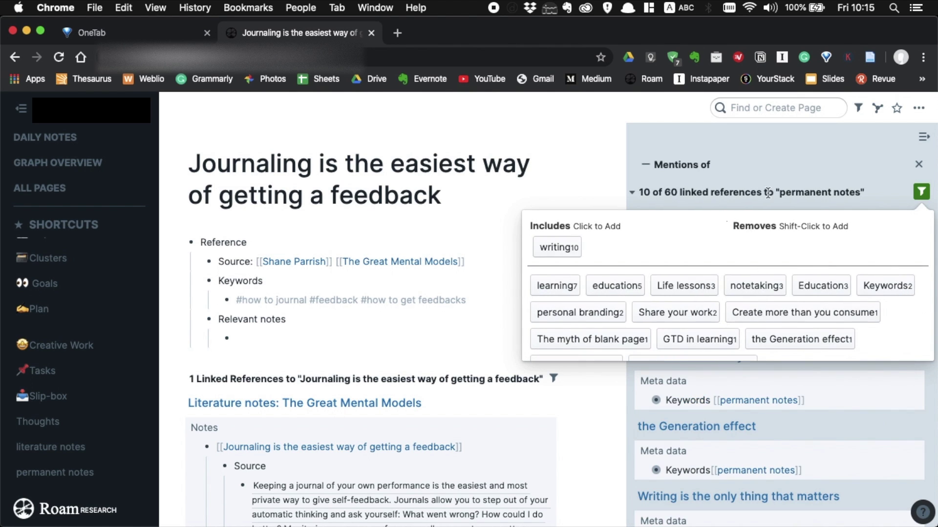
scroll(843, 351, down, 2)
Link the Gratitude note under Relevant notes
text([[)
text(journ)
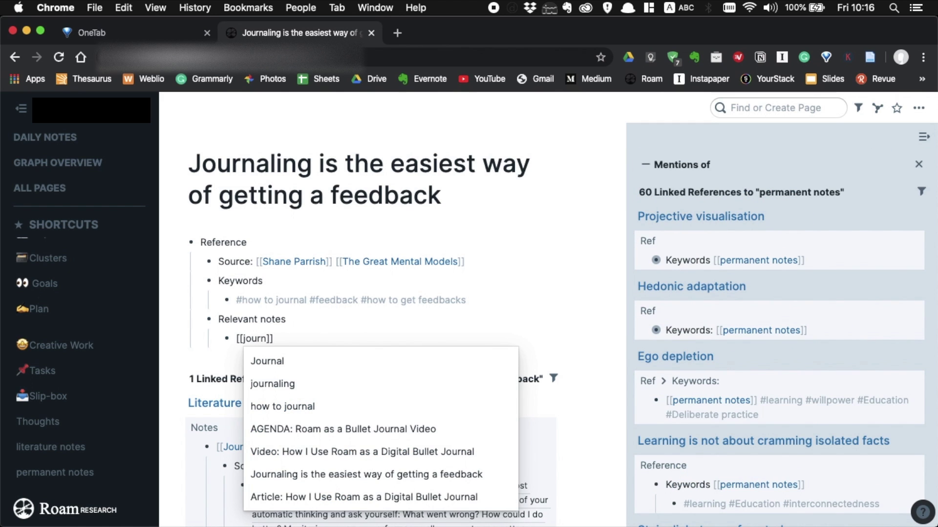
key(BackSpace)
key(BackSpace)
key(BackSpace)
key(BackSpace)
key(BackSpace)
text(grat)
key(Down)
key(Down)
key(Down)
key(Down)
key(Down)
key(Return)
key(Return)
Link [[Deliberate practice]] under Relevant notes and add a Notes heading with a child bullet
text([[delib)
scroll(372, 325, down, 3)
key(Return)
key(Return)
key(shift+Tab)
key(shift+Tab)
text(Notes)
key(Return)
key(Tab)
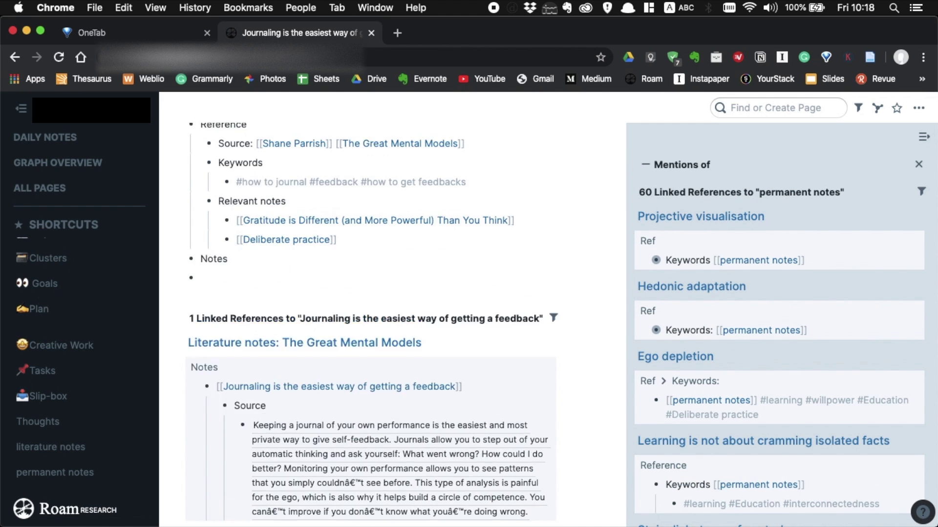
Write the paragraph on feedback in deliberate practice and journaling as the easiest way to get it
text(Feedback is a crucial)
text( factor in deliberate pract)
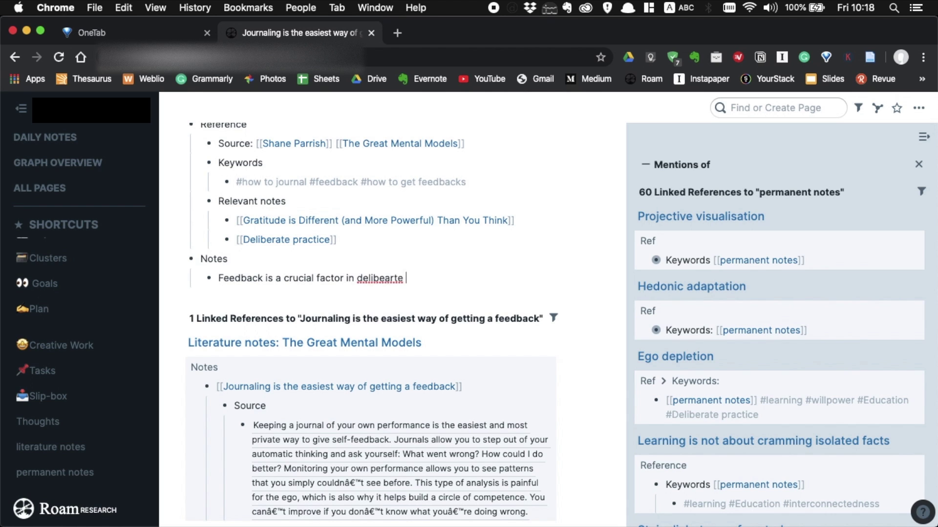
text(ice. The easiest way )
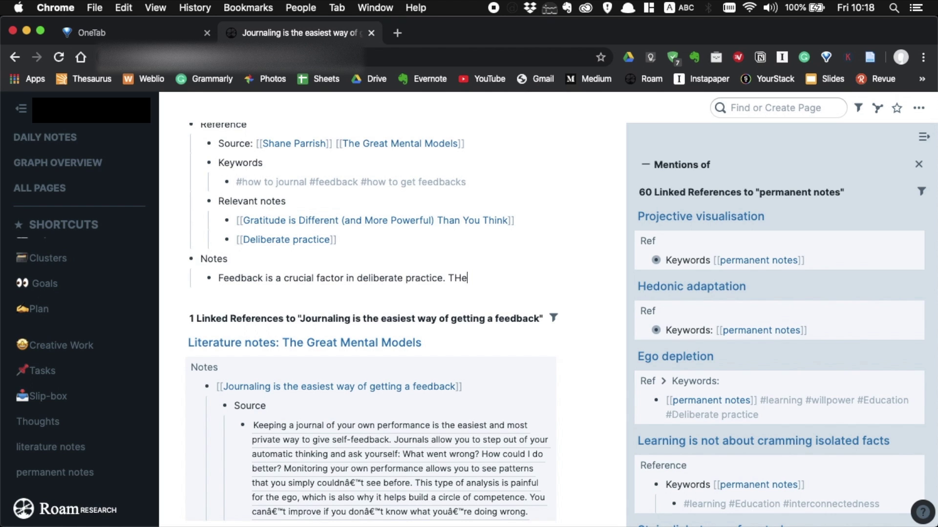
text(of getting feedback is to journal.)
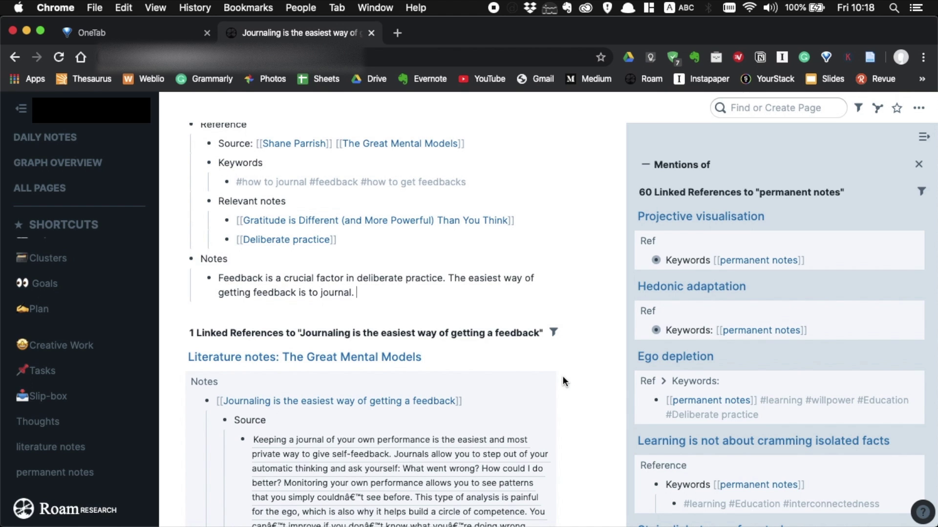
text( It hurts your ego, but it allows you to step out )
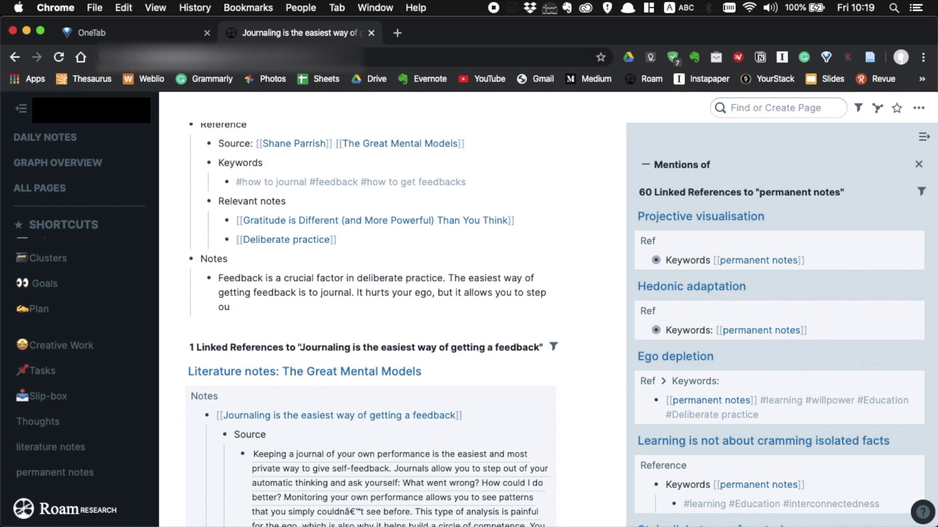
text(and)
text(think about how you improve. Ask yourself, what went well, what didn't.)
scroll(567, 326, up, 2)
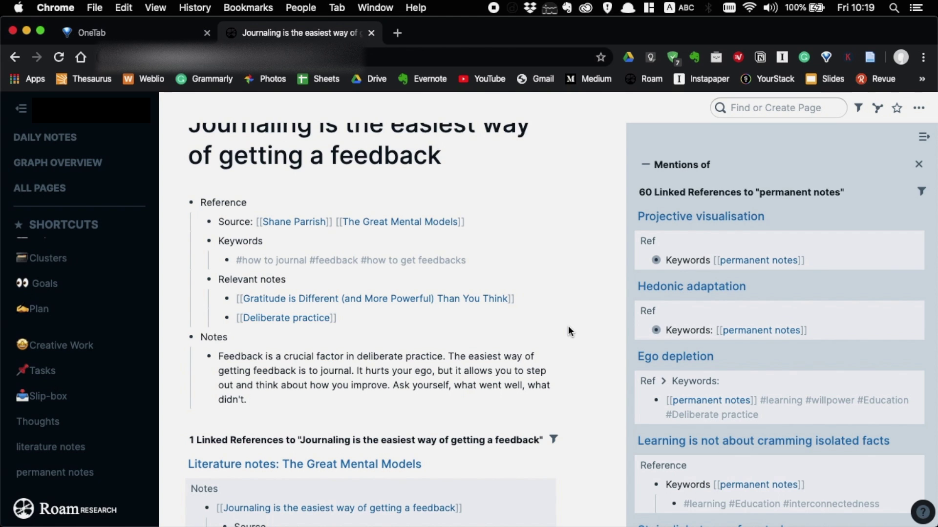
text([[)
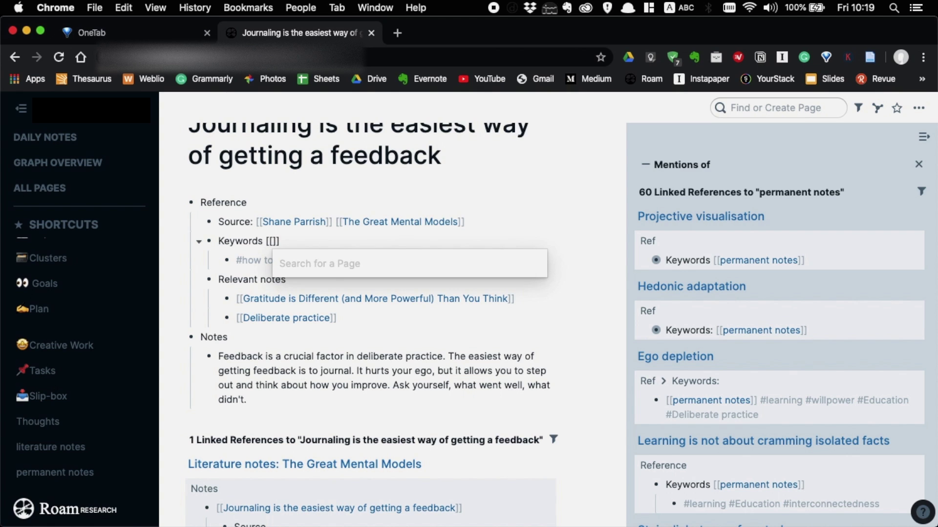
text(permanent)
Tag the Keywords with [[permanent notes]] and open the permanent notes page
key(Return)
click(366, 336)
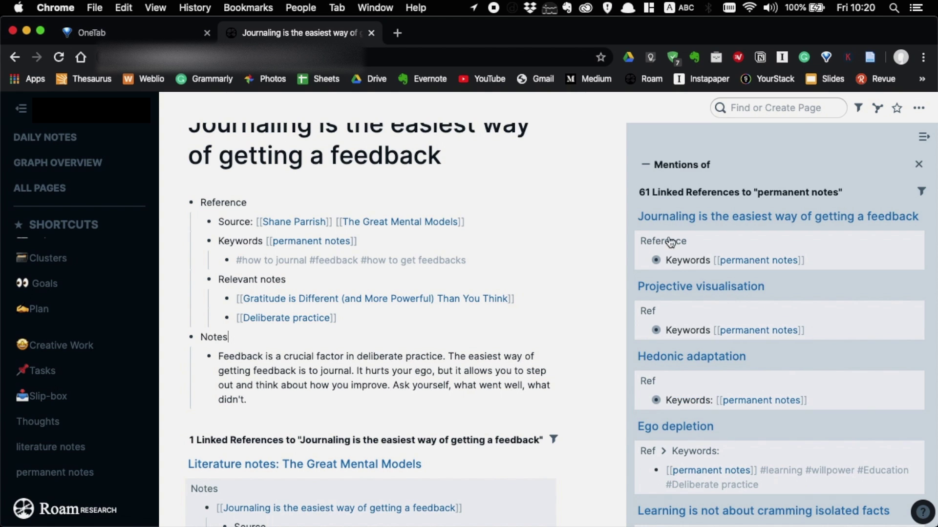
click(341, 241)
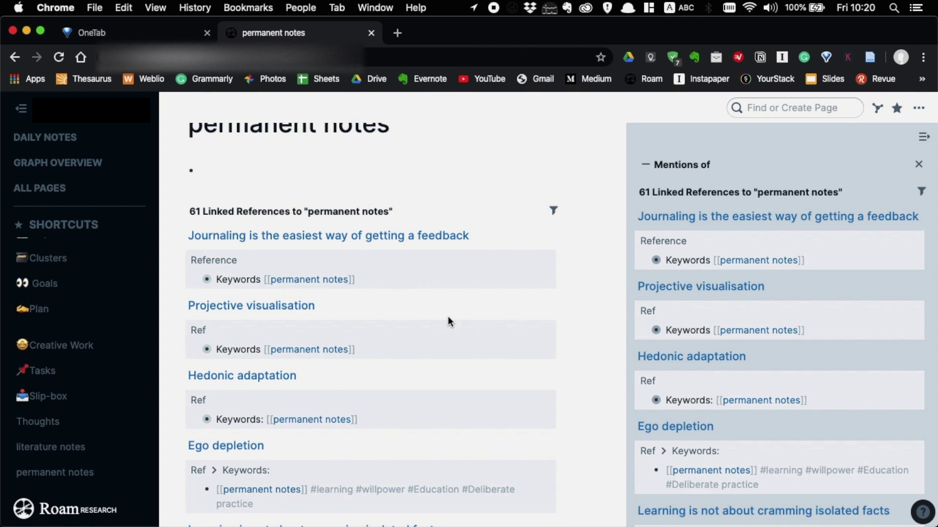
scroll(448, 316, up, 1)
scroll(448, 318, down, 3)
scroll(448, 320, up, 1)
Open and close the tag filter, then scroll through the 61 linked references
click(553, 195)
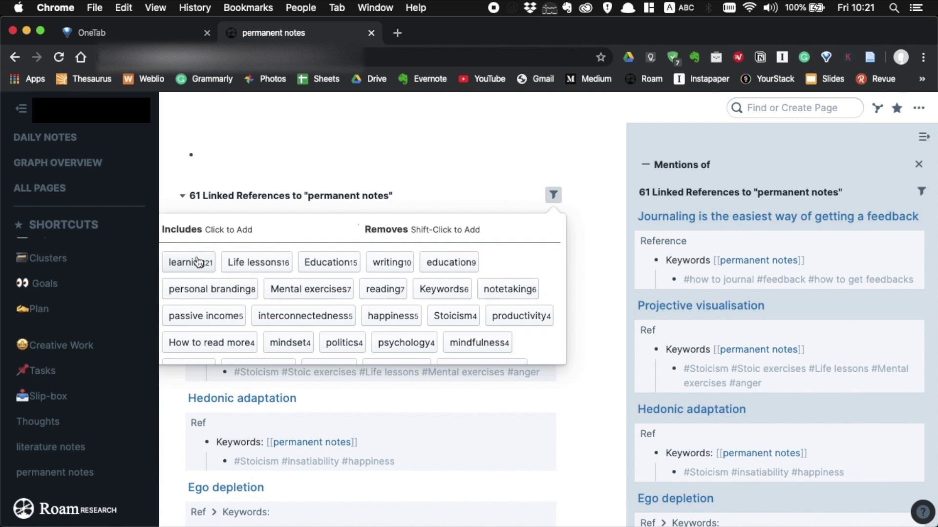
click(467, 422)
scroll(509, 422, down, 4)
scroll(509, 422, down, 5)
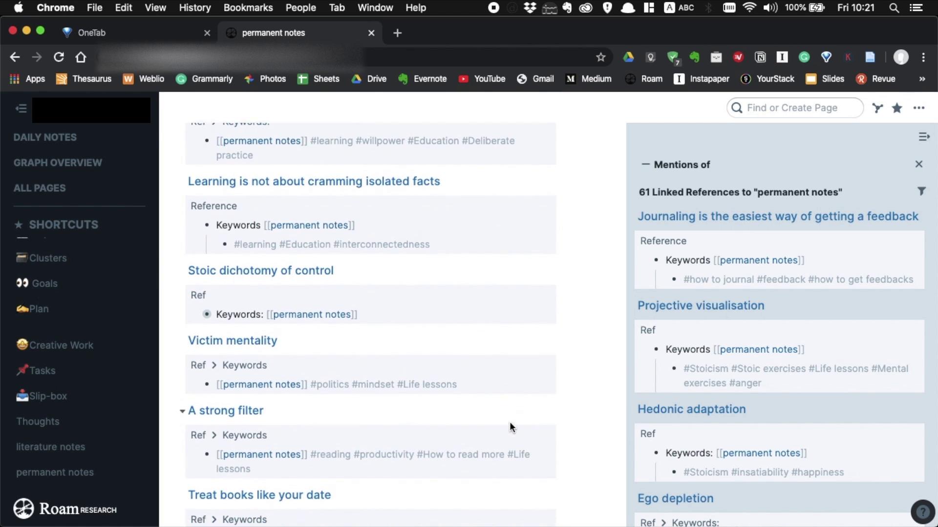
scroll(510, 423, down, 5)
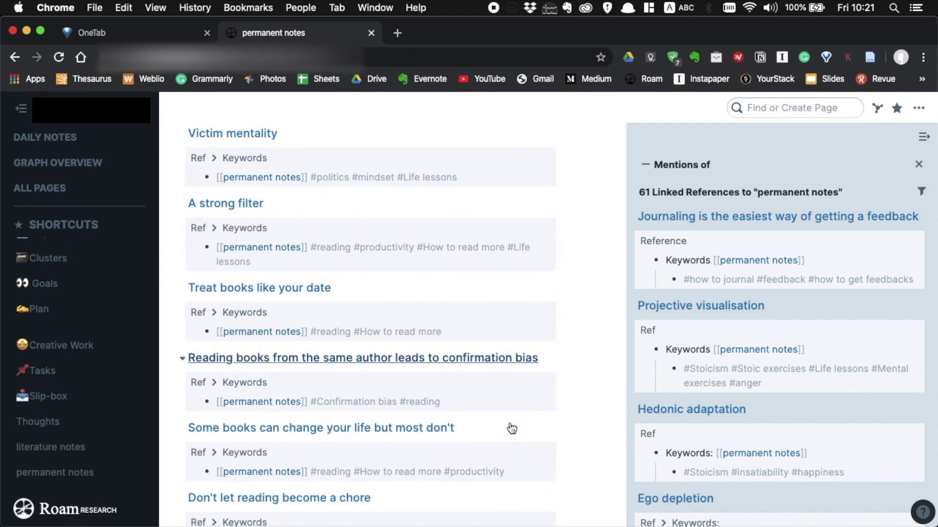
scroll(509, 427, down, 2)
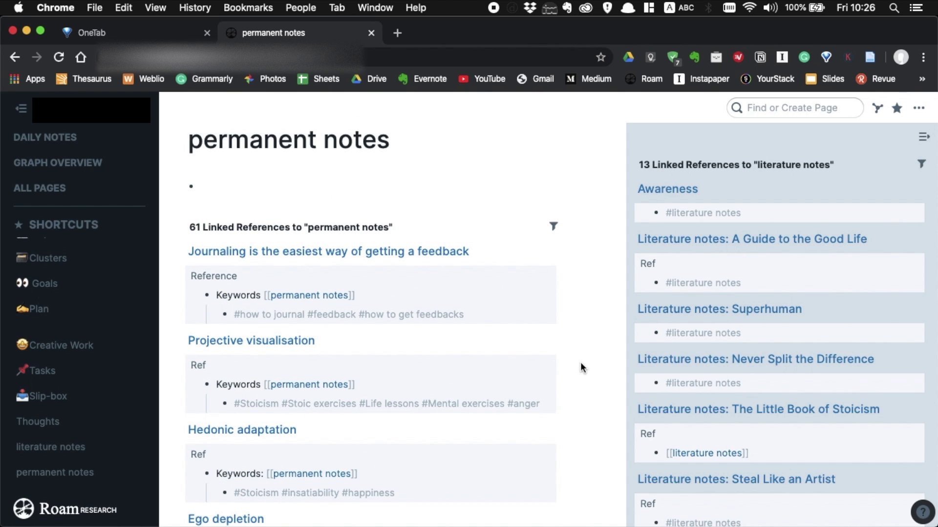
Scroll the permanent notes linked references down to notes like 'Find the most talented person in the room'
scroll(581, 368, down, 3)
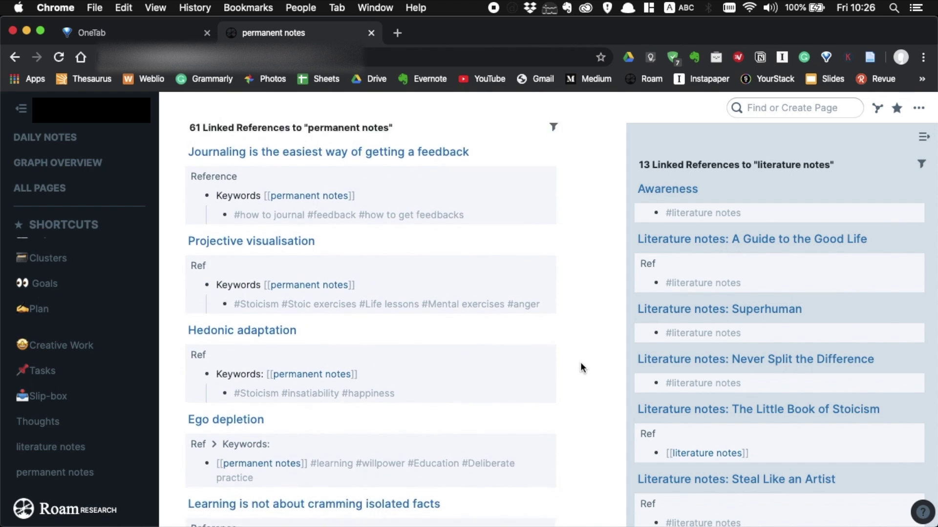
scroll(581, 368, down, 2)
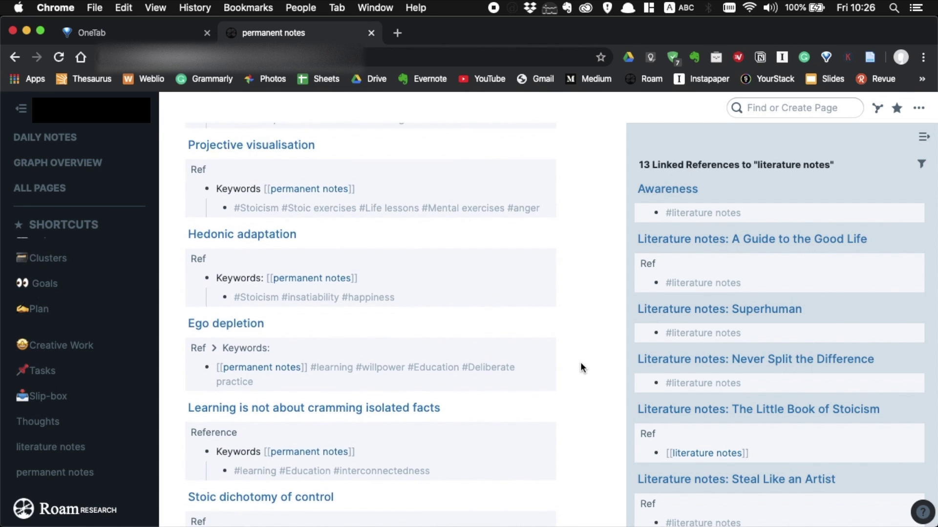
scroll(582, 368, down, 2)
scroll(581, 368, down, 2)
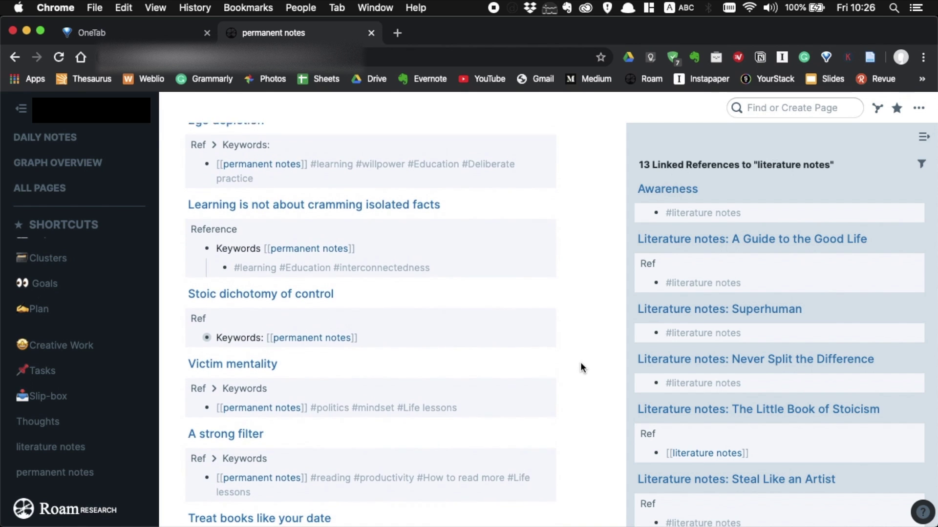
scroll(581, 368, down, 2)
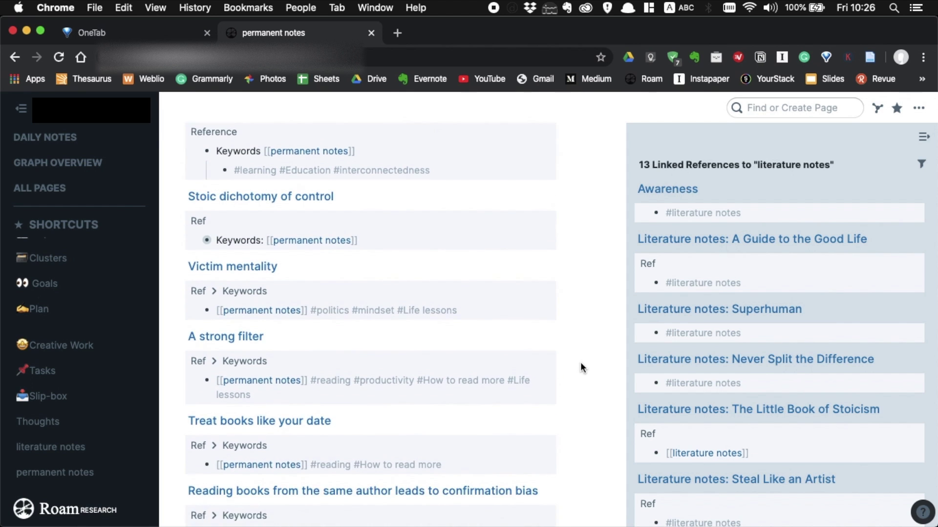
scroll(581, 368, down, 2)
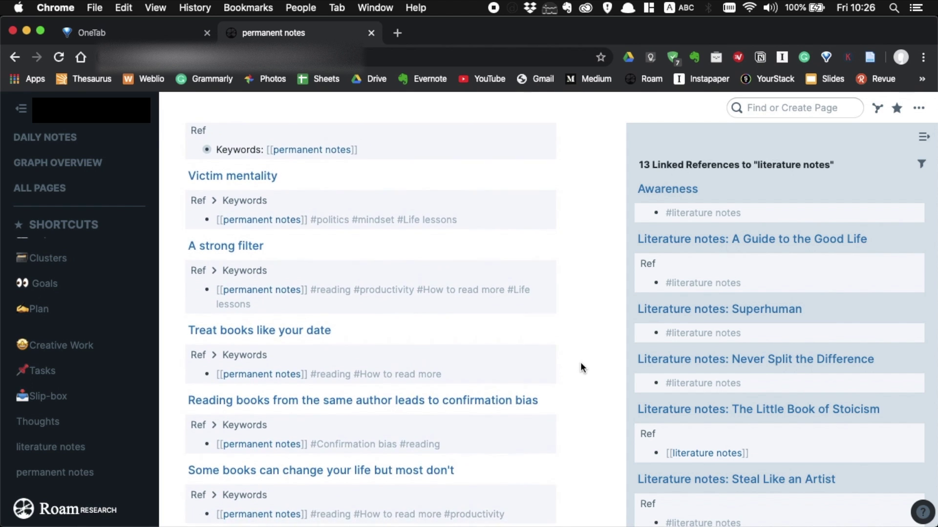
scroll(581, 367, down, 1)
scroll(581, 368, down, 2)
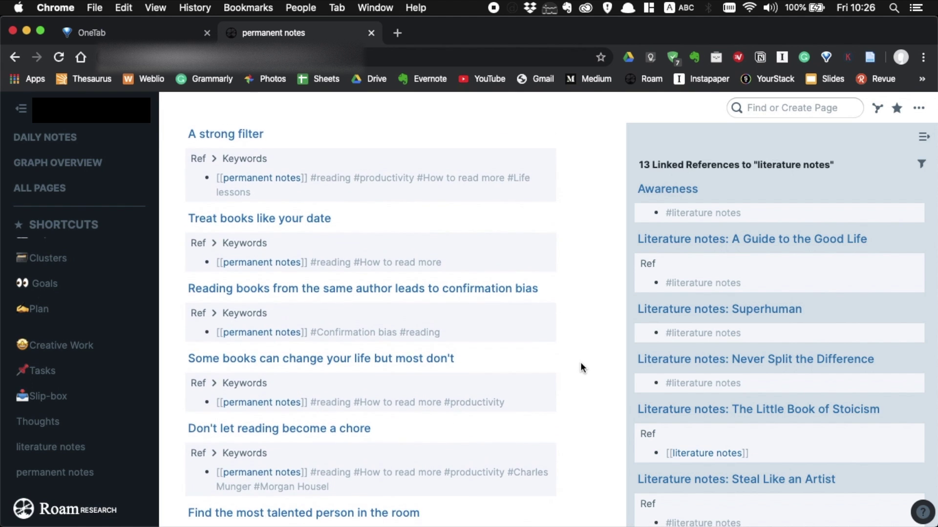
scroll(581, 367, down, 1)
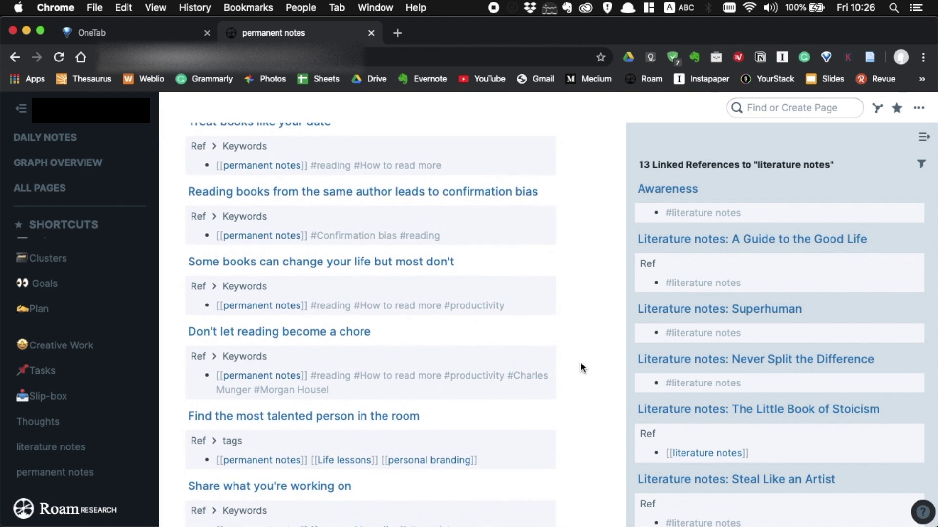